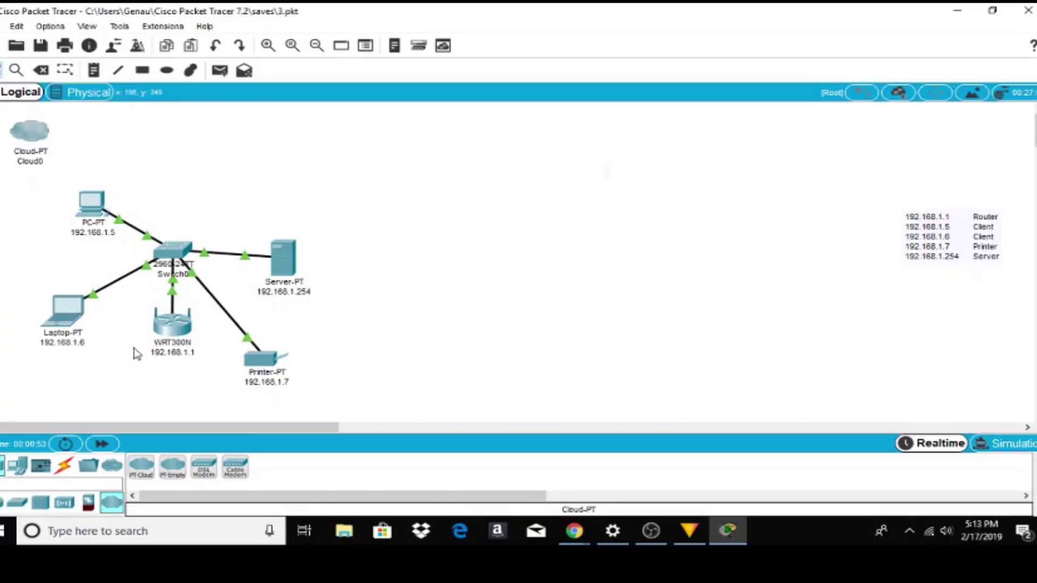
# Move the WRT300N router below Cloud0 and connect it to the cloud with an automatically chosen cable.
pyautogui.moveTo(175, 331); pyautogui.dragTo(19, 260)
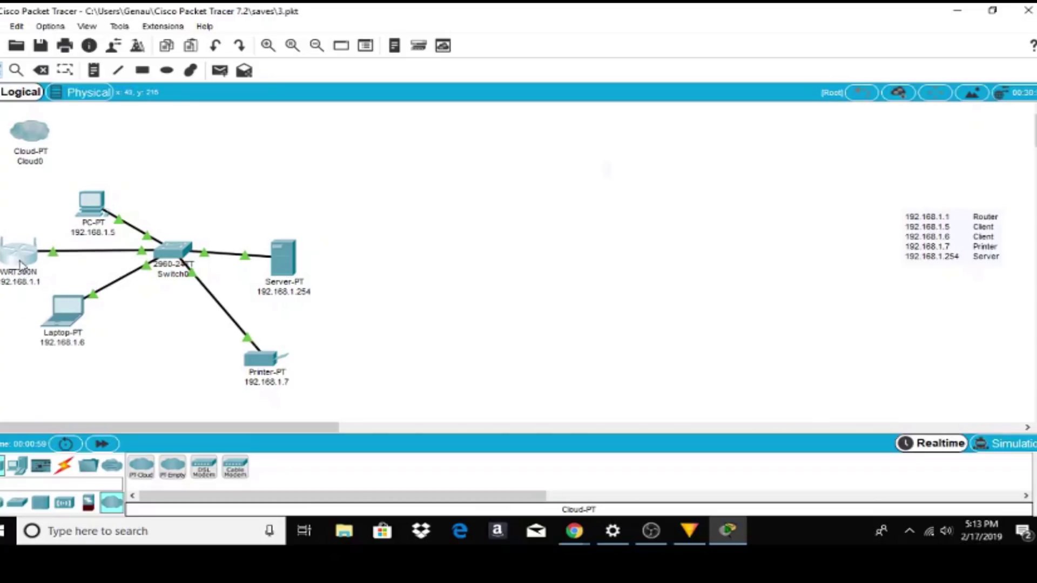
pyautogui.moveTo(29, 285)
pyautogui.click(65, 467)
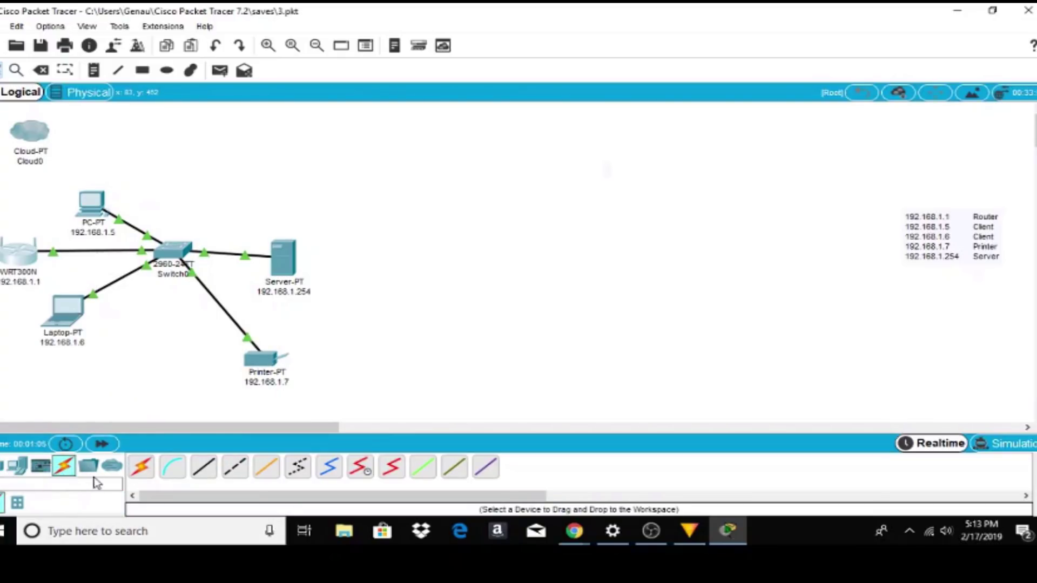
pyautogui.click(144, 467)
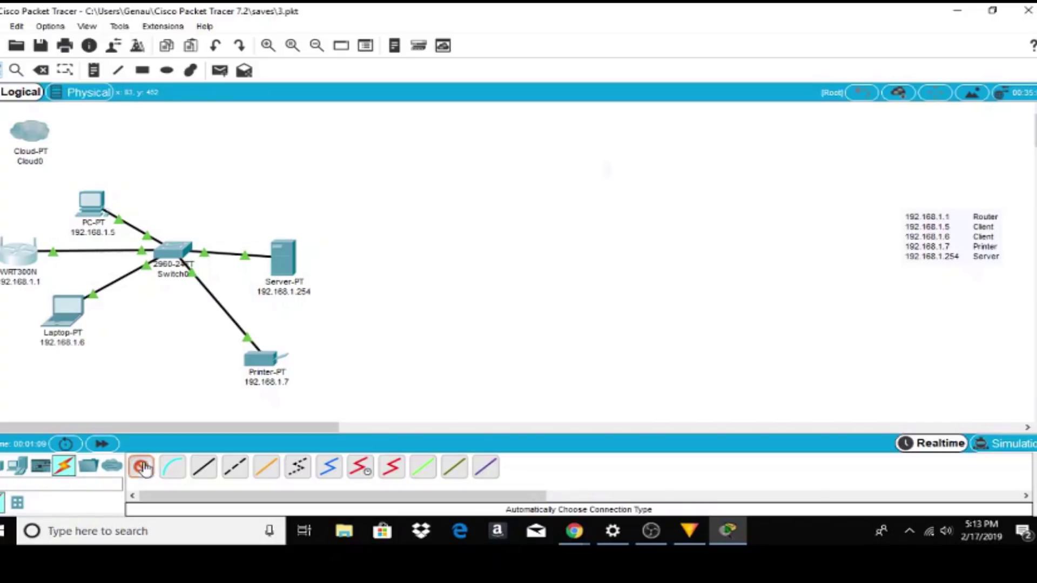
pyautogui.click(19, 258)
pyautogui.click(34, 134)
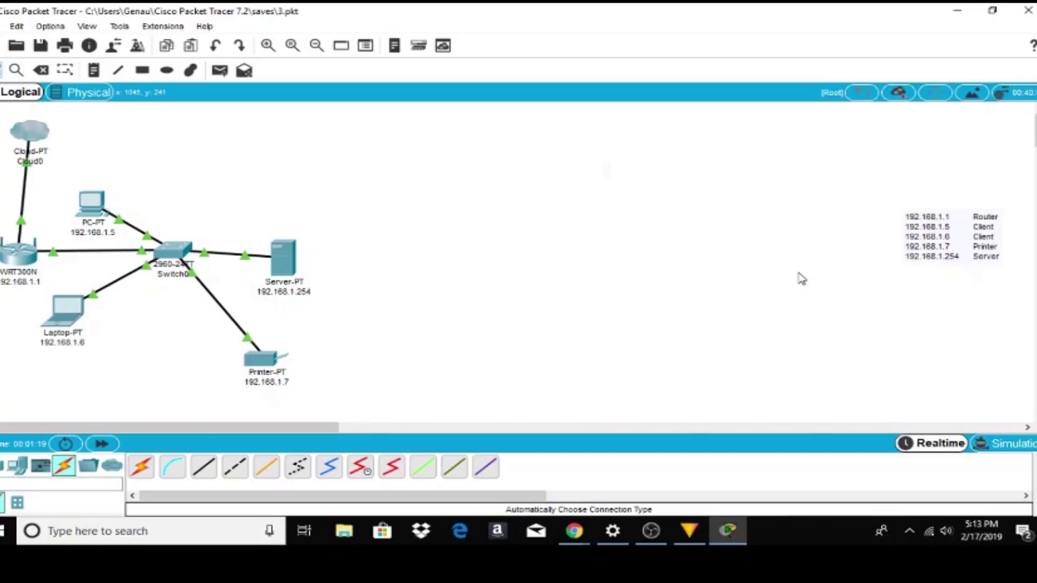
# Magnify the screen and examine the static IP configuration of the PC at 192.168.1.5, including its gateway and DNS server.
pyautogui.press('super+plus')
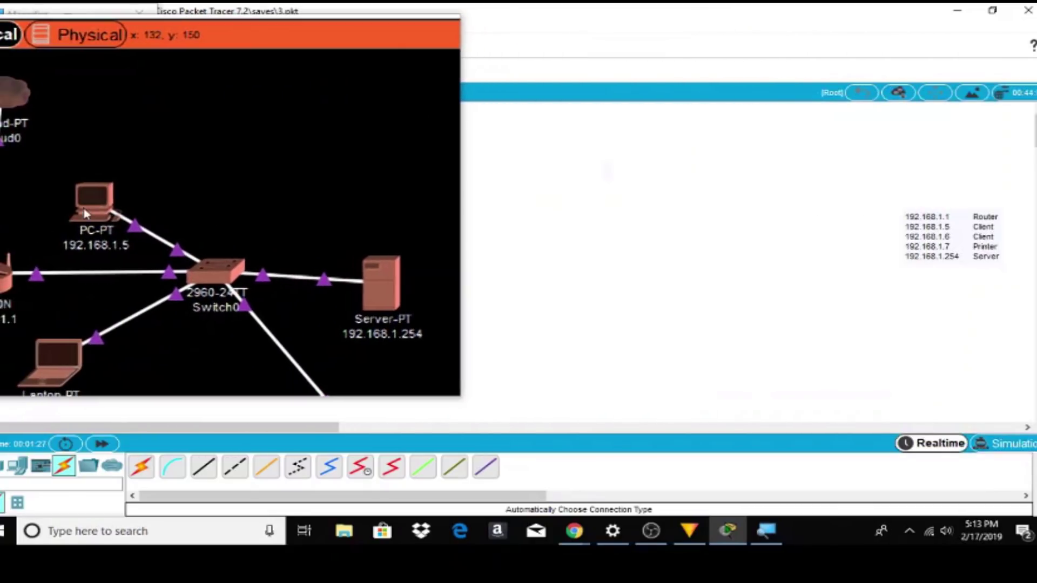
pyautogui.click(85, 213)
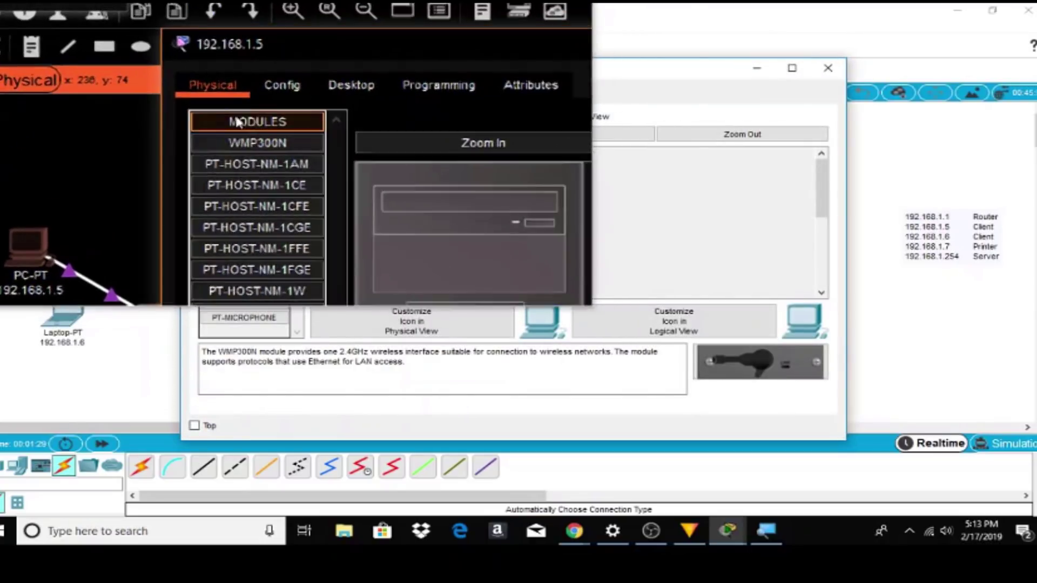
pyautogui.click(313, 96)
pyautogui.click(280, 148)
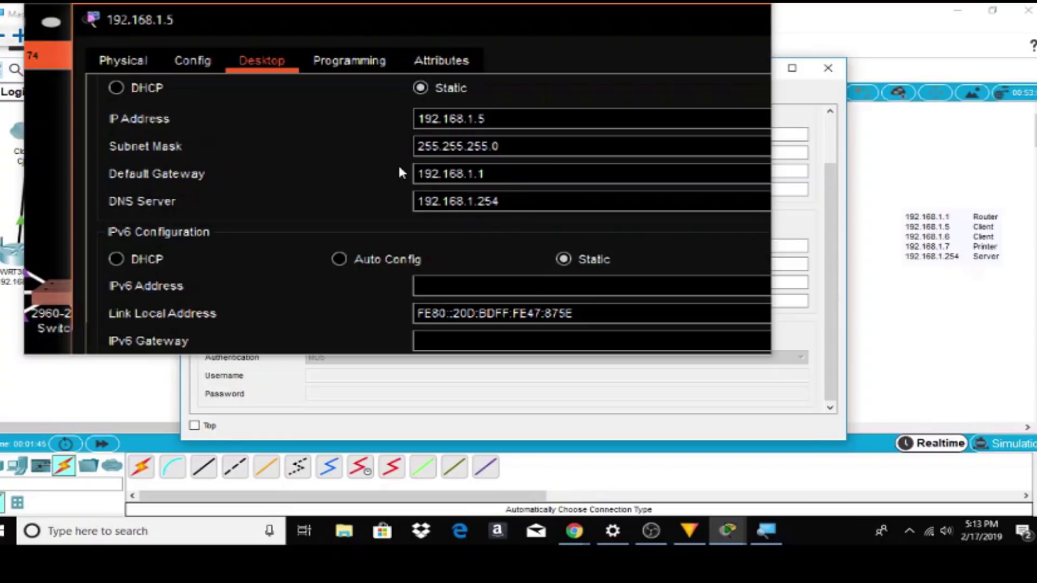
pyautogui.press('Tab')
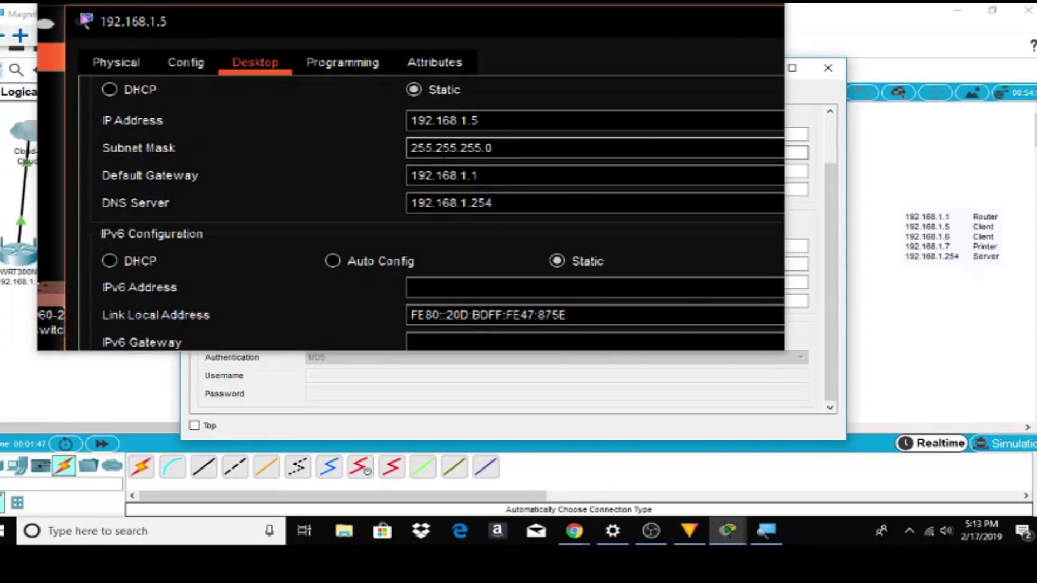
pyautogui.press('super+Escape')
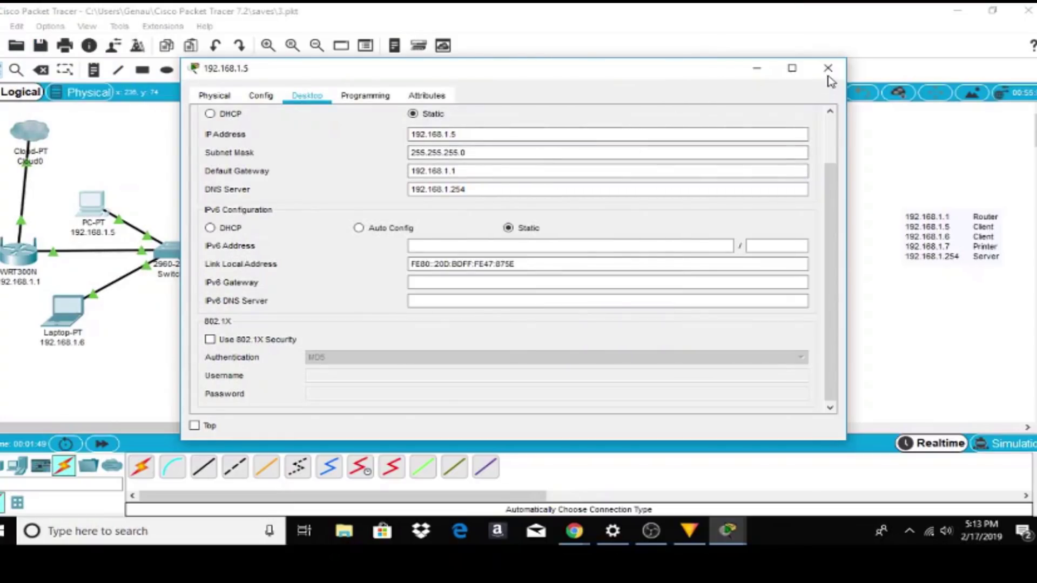
pyautogui.click(828, 68)
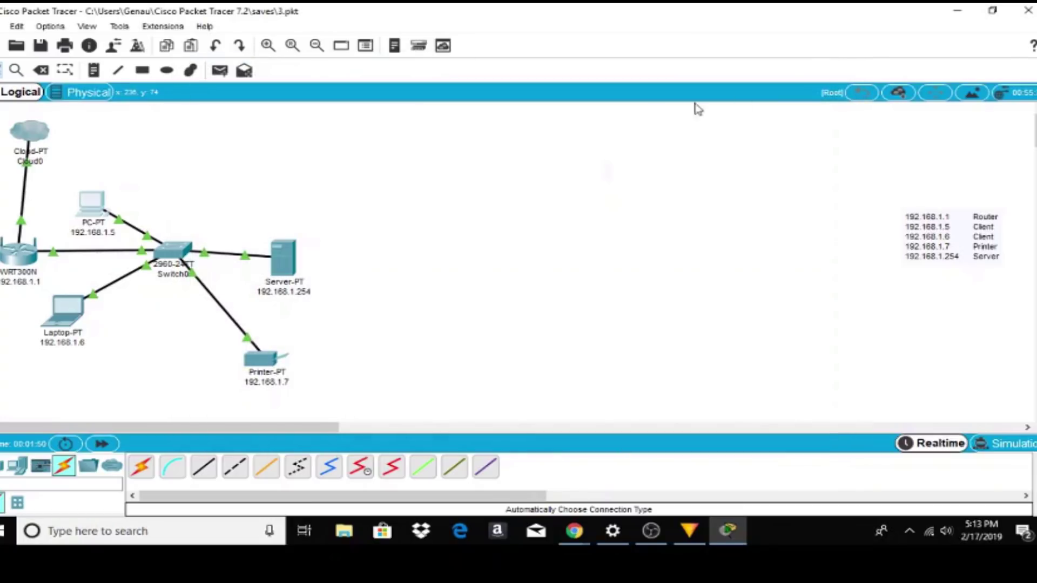
# Load the server's web page at 192.168.1.254 in the web browser of the PC at 192.168.1.5.
pyautogui.click(101, 213)
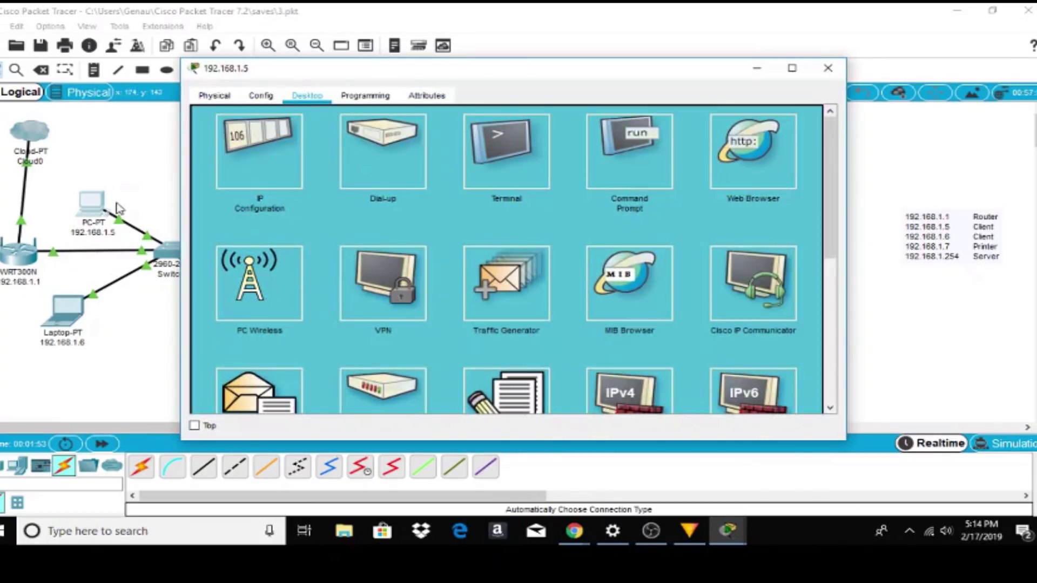
pyautogui.click(779, 150)
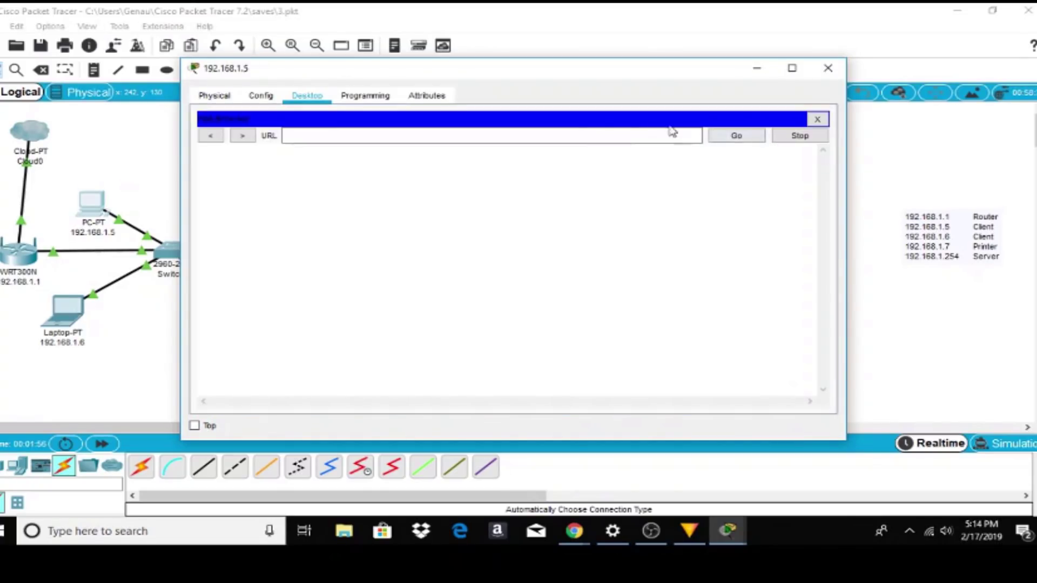
pyautogui.click(531, 136)
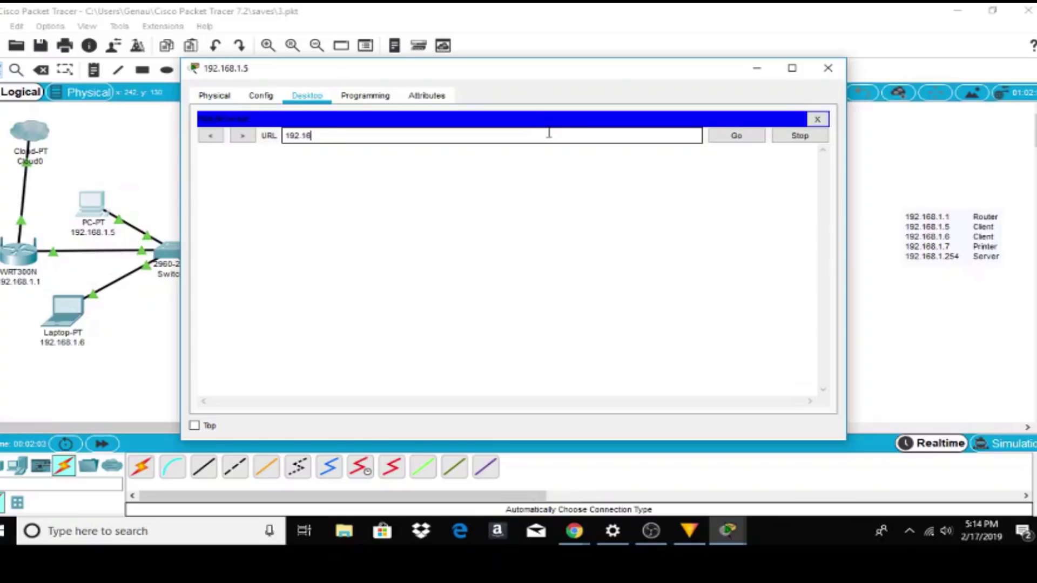
pyautogui.write('192.168.1.254')
pyautogui.moveTo(379, 136); pyautogui.dragTo(266, 133)
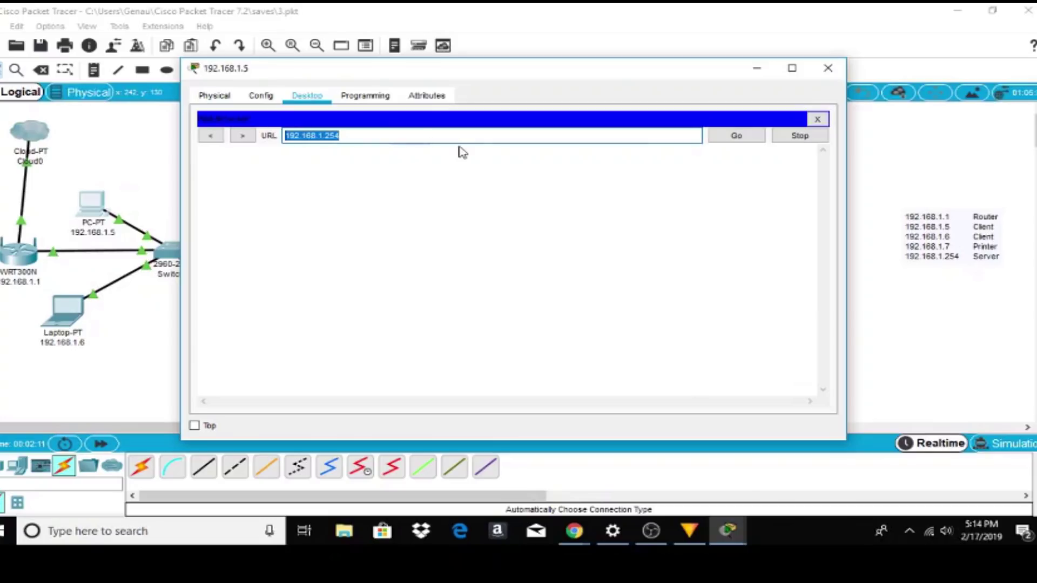
pyautogui.click(749, 140)
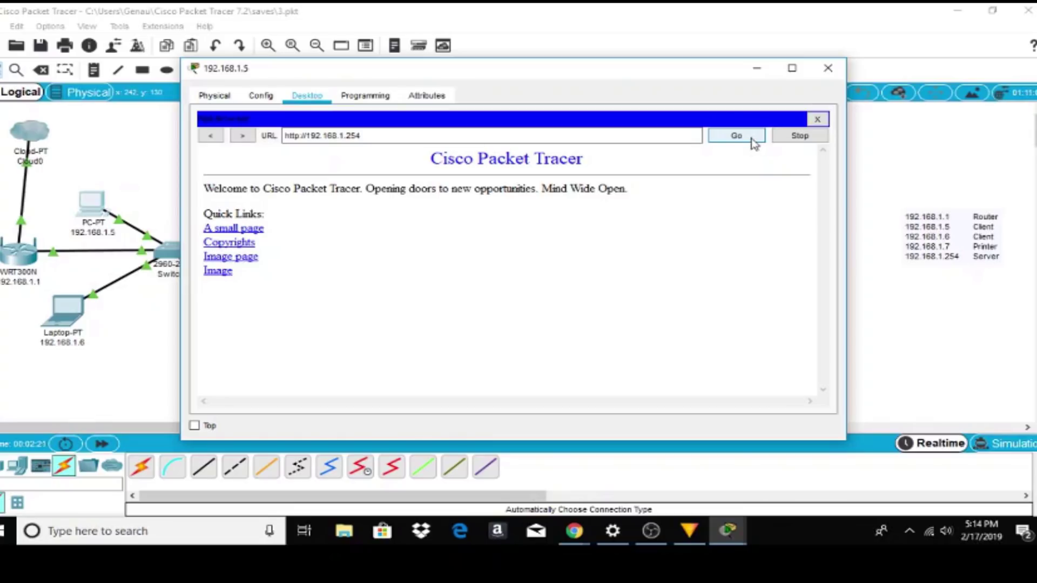
pyautogui.click(827, 70)
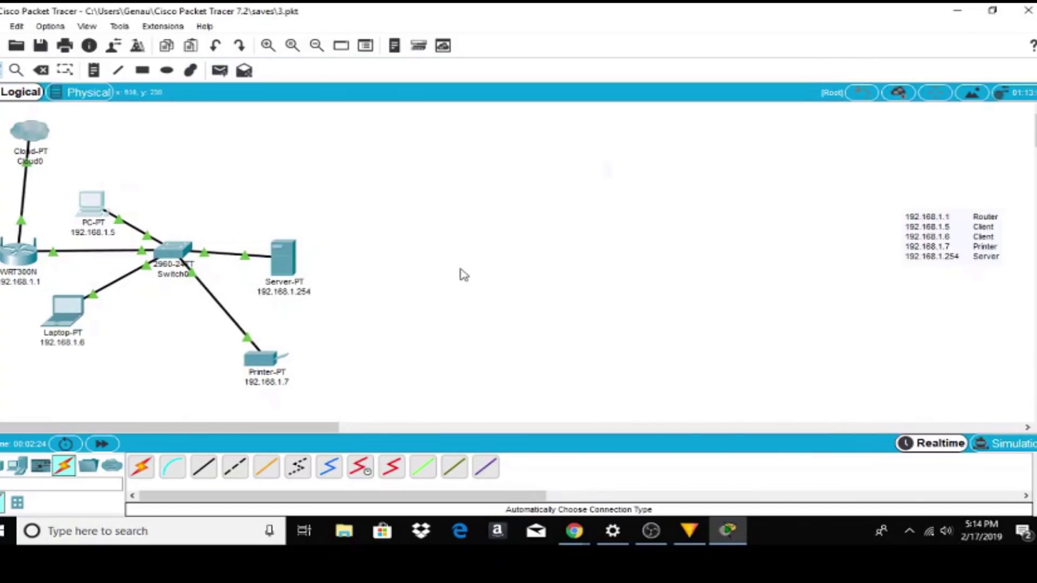
# Open index.html from the server's HTTP service for editing and set the heading's font size to +22.
pyautogui.click(284, 266)
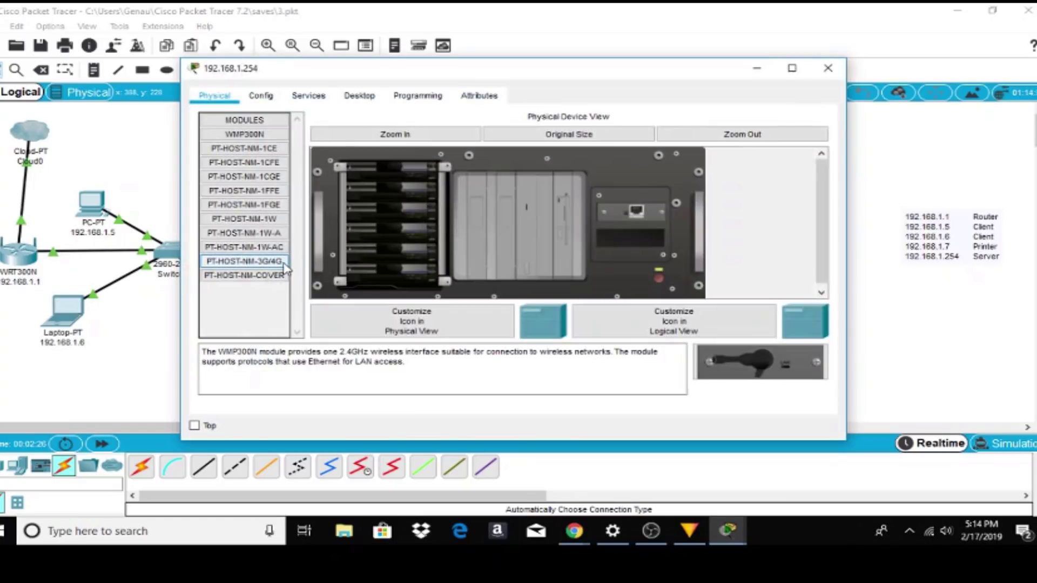
pyautogui.click(306, 98)
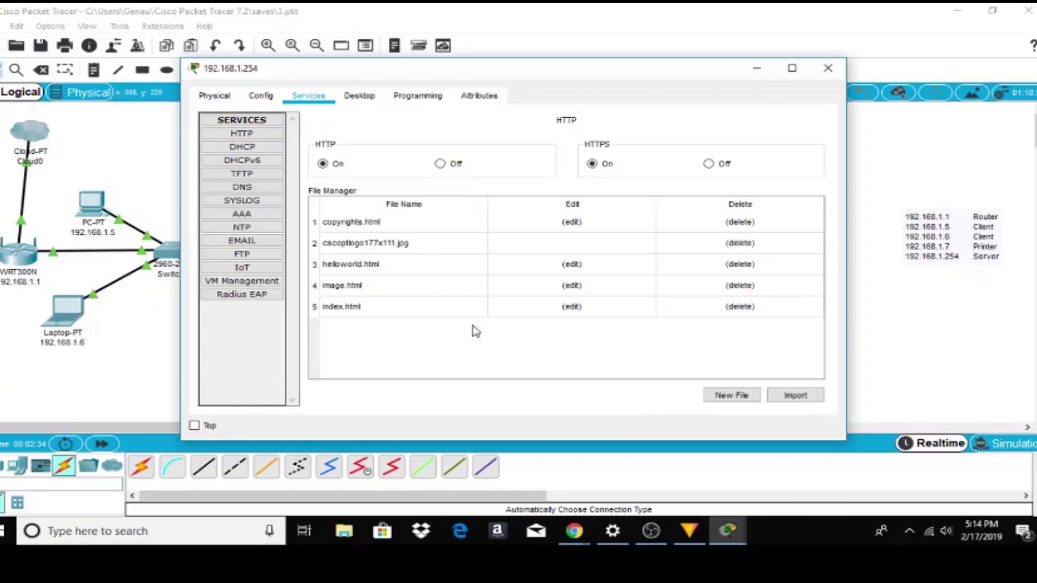
pyautogui.click(572, 308)
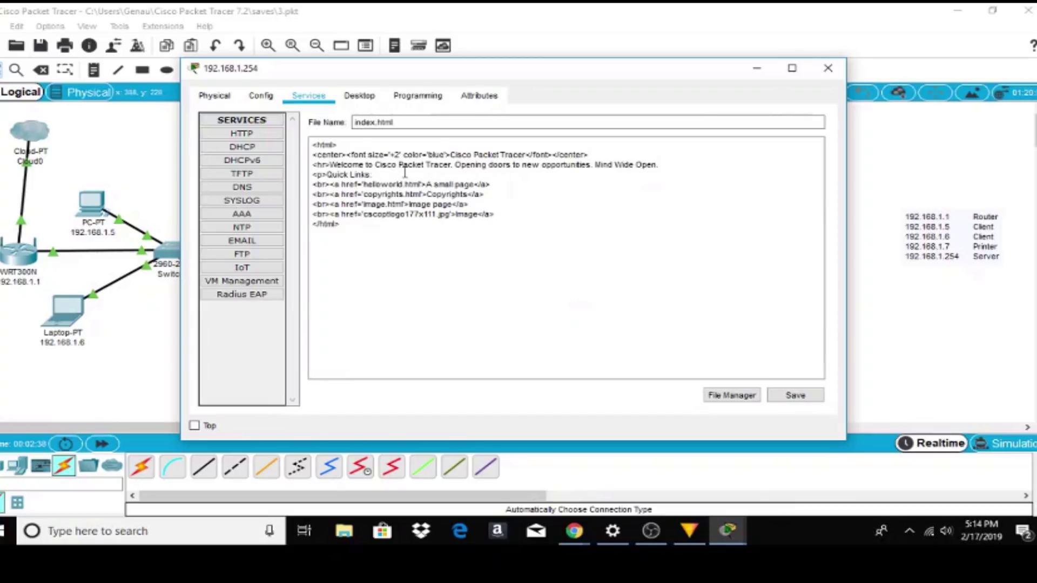
pyautogui.click(397, 154)
pyautogui.write('2')
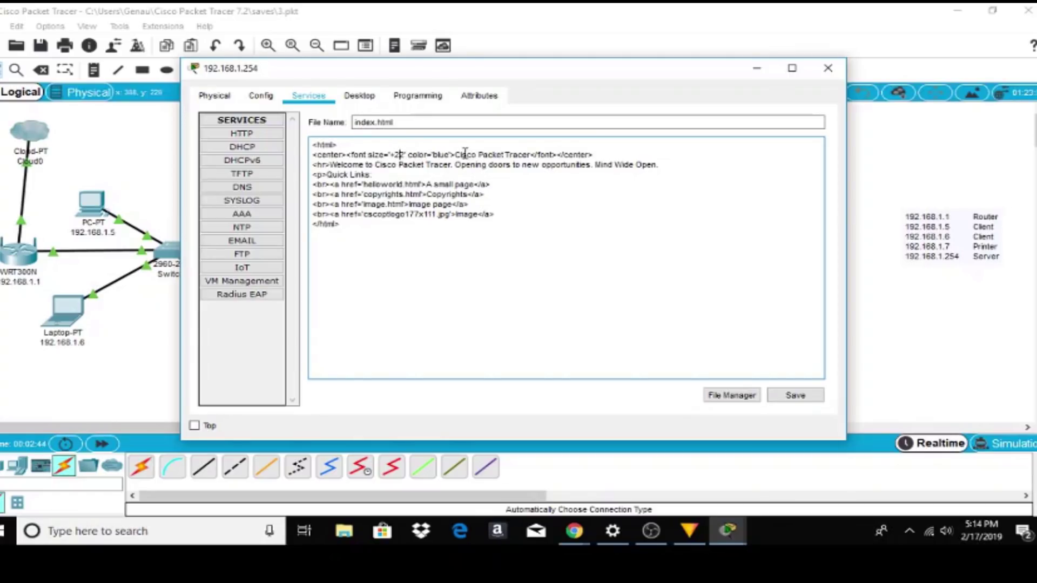
# Replace the heading text in index.html with "Welcome to: I'm too pretty for prison.com".
pyautogui.moveTo(462, 154); pyautogui.dragTo(532, 156)
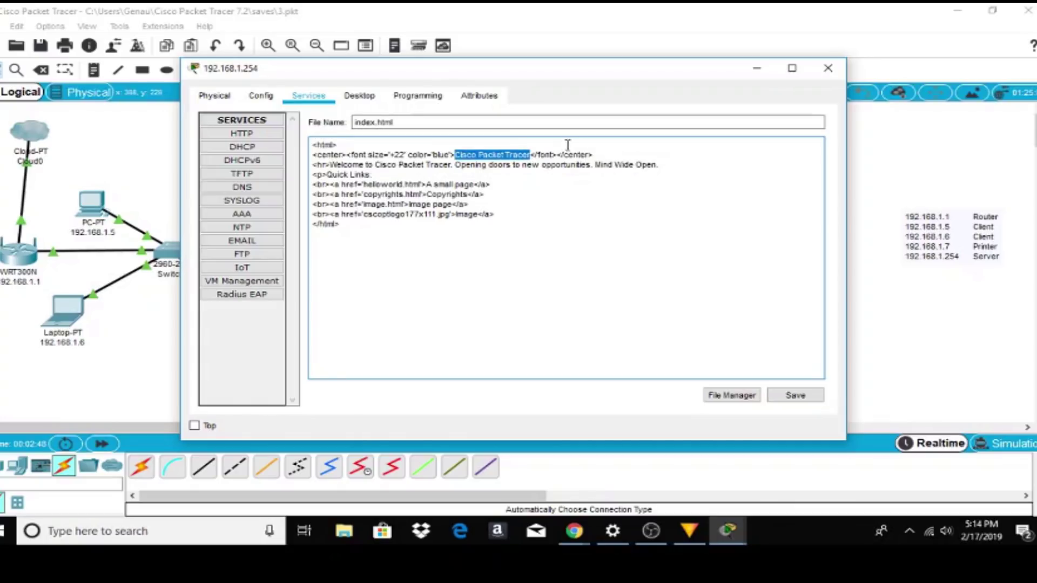
pyautogui.write('Welcome')
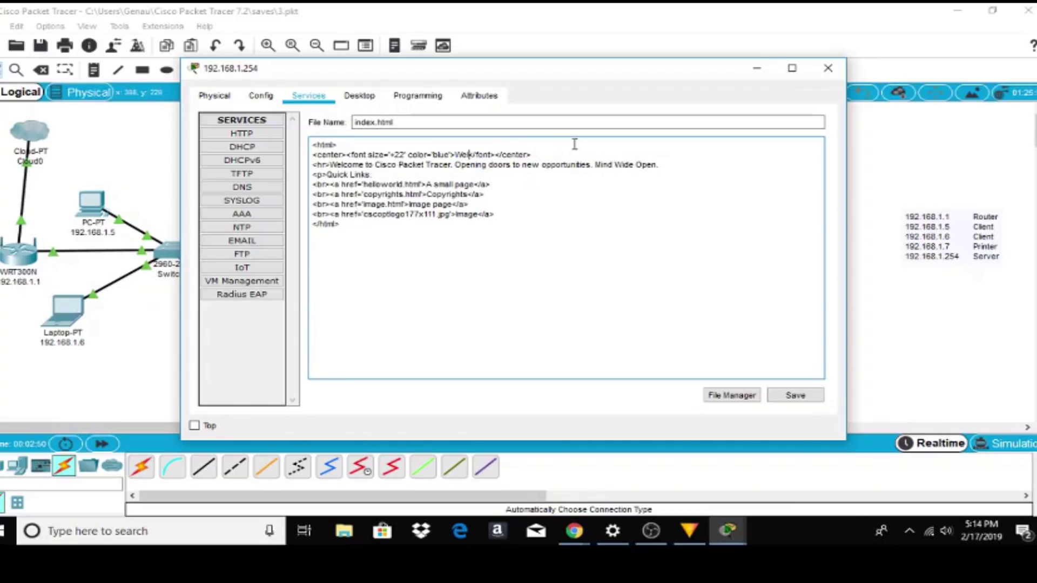
pyautogui.write(' to: ')
pyautogui.write("I'm to")
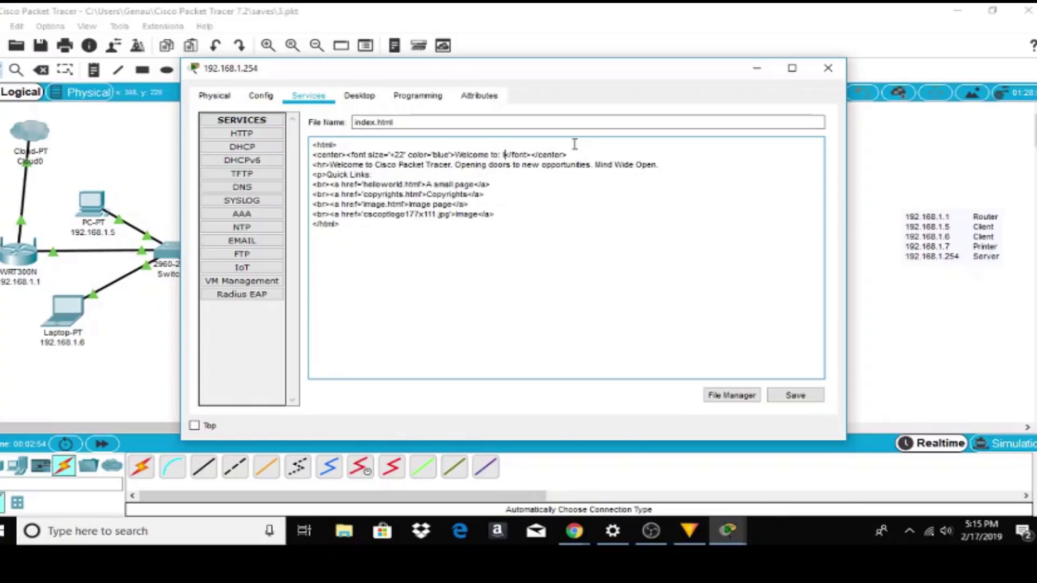
pyautogui.write('o pretty for prison')
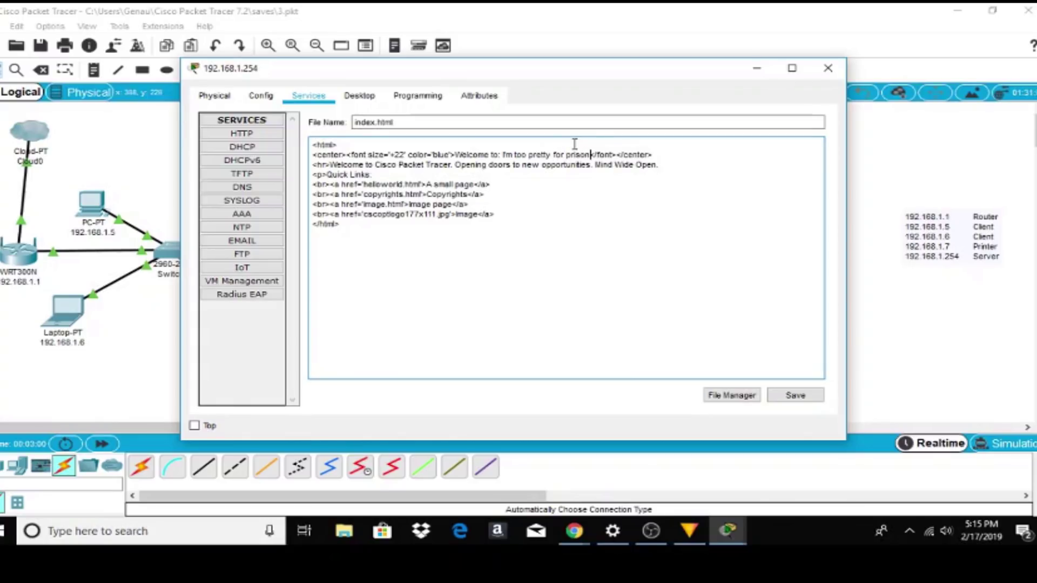
pyautogui.write('.com')
# Change the line below the heading to "Welcome to: I'm too pretty for prison.com" and save index.html, overwriting the existing file.
pyautogui.moveTo(373, 166); pyautogui.dragTo(660, 170)
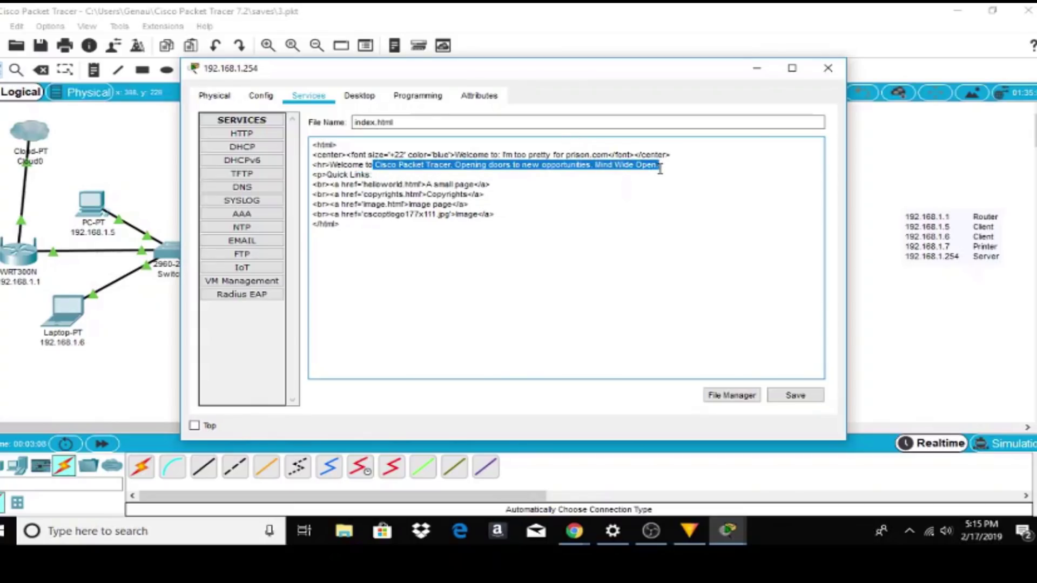
pyautogui.press('Delete')
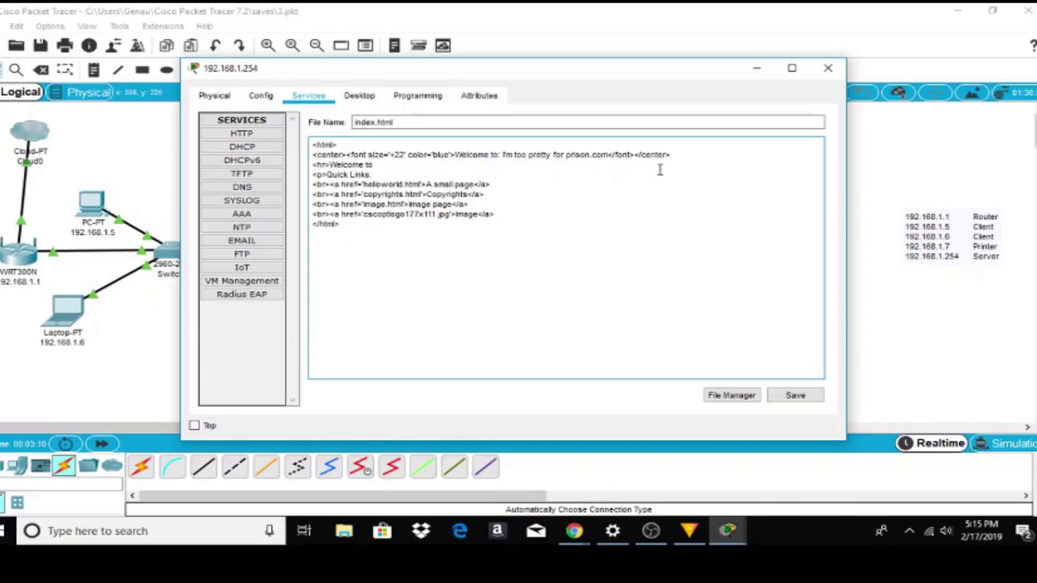
pyautogui.write("I'm too pretty for prison.co")
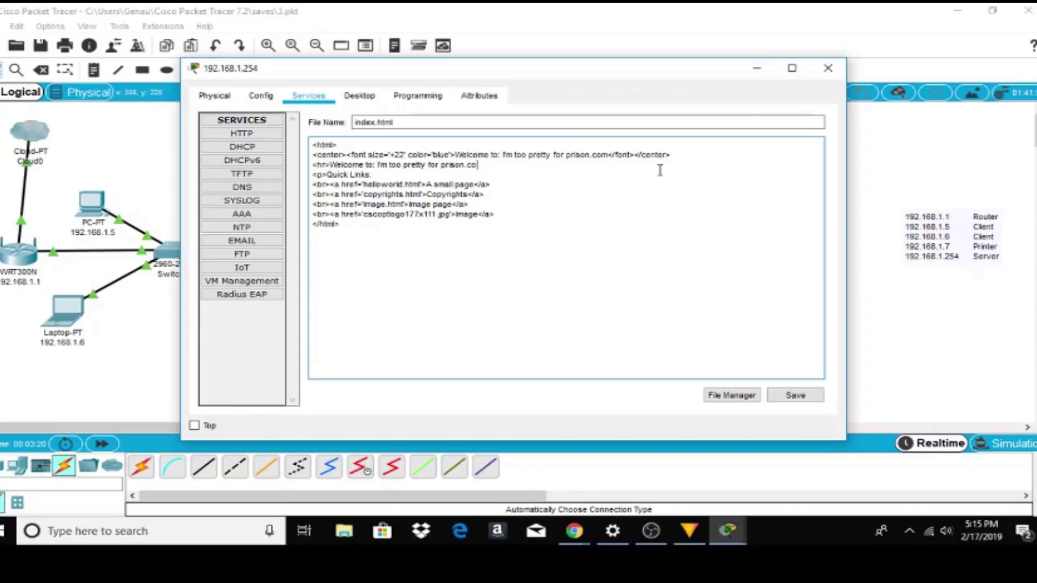
pyautogui.click(781, 400)
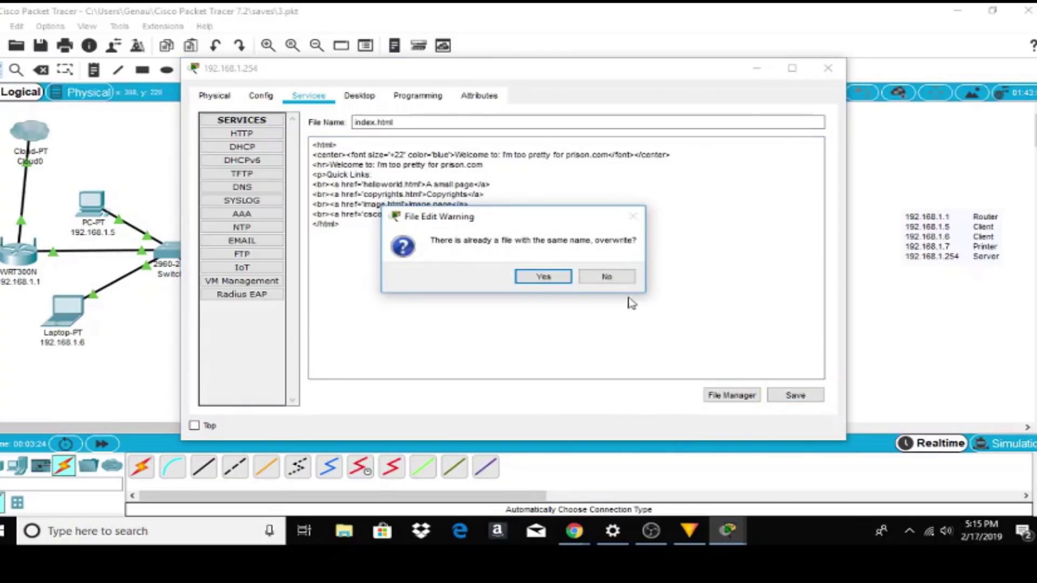
pyautogui.click(543, 277)
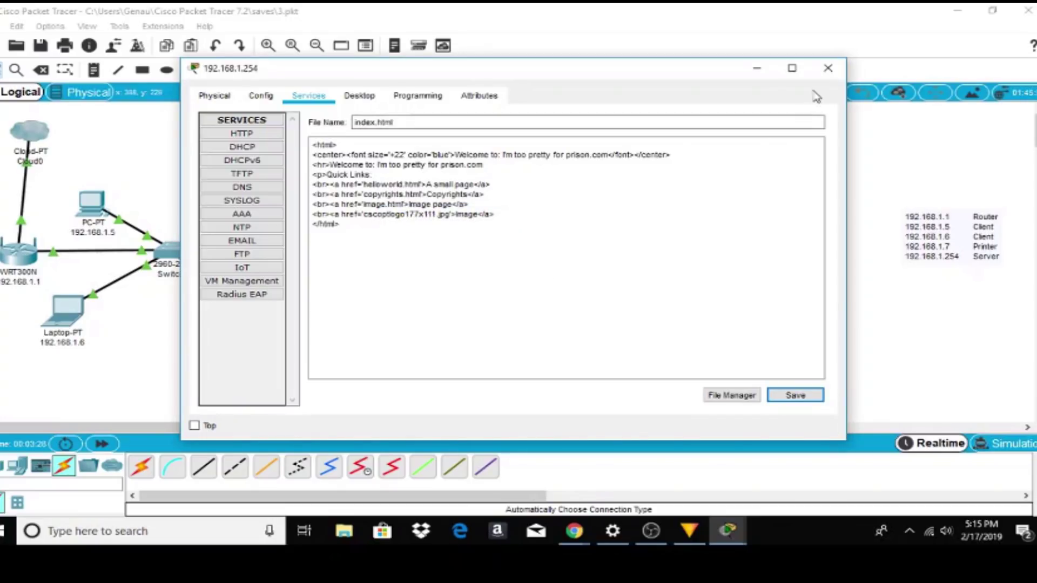
pyautogui.click(827, 68)
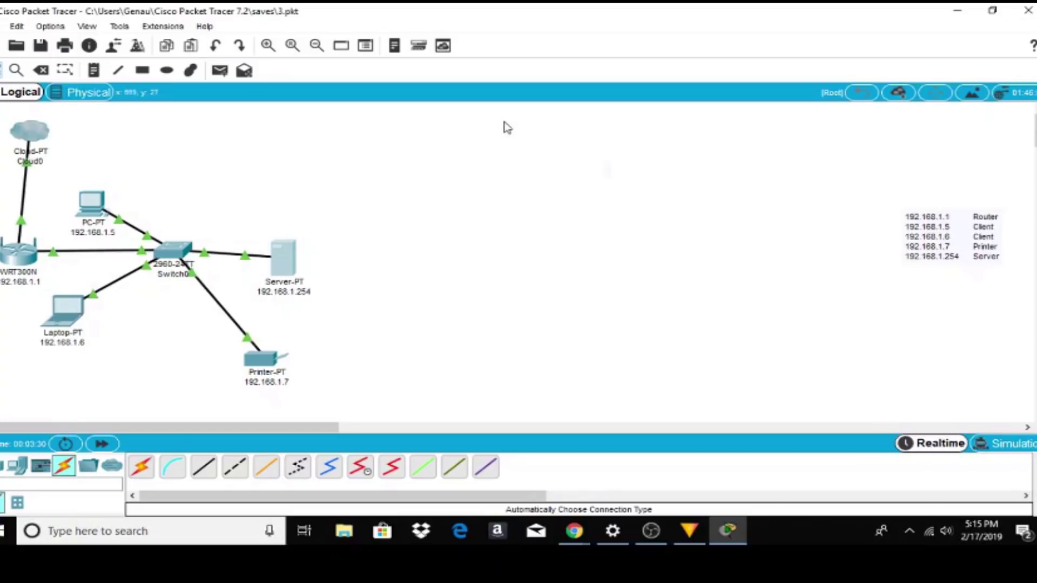
# Load the server's web page at 192.168.1.254 in the web browser of the laptop at 192.168.1.6.
pyautogui.click(69, 316)
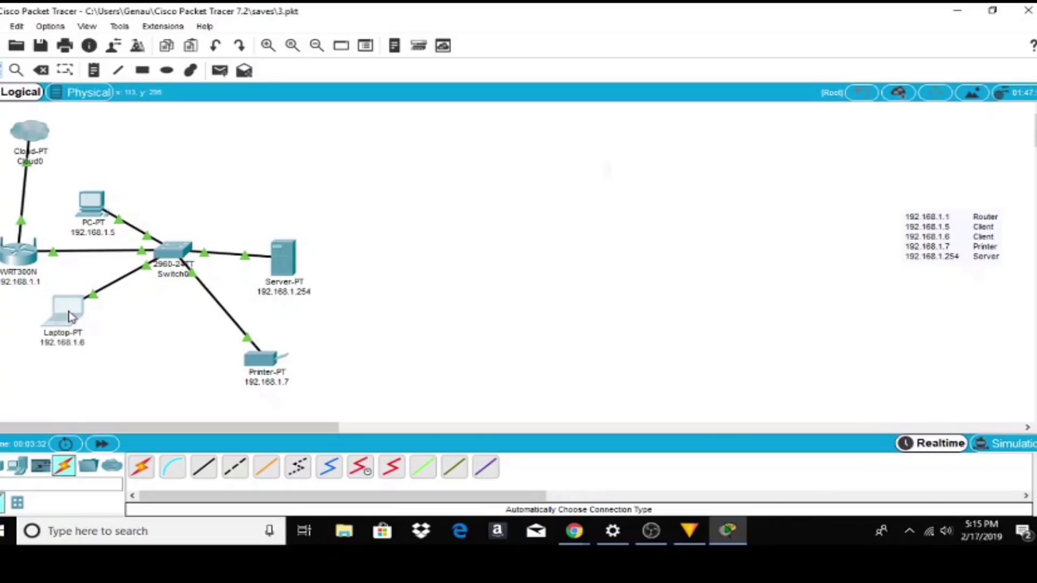
pyautogui.click(327, 102)
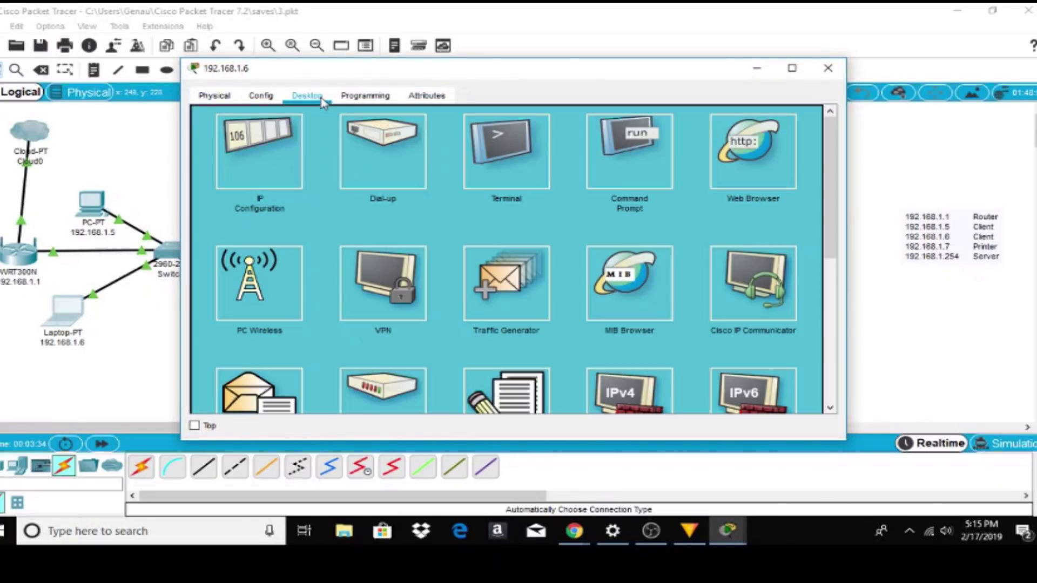
pyautogui.click(765, 160)
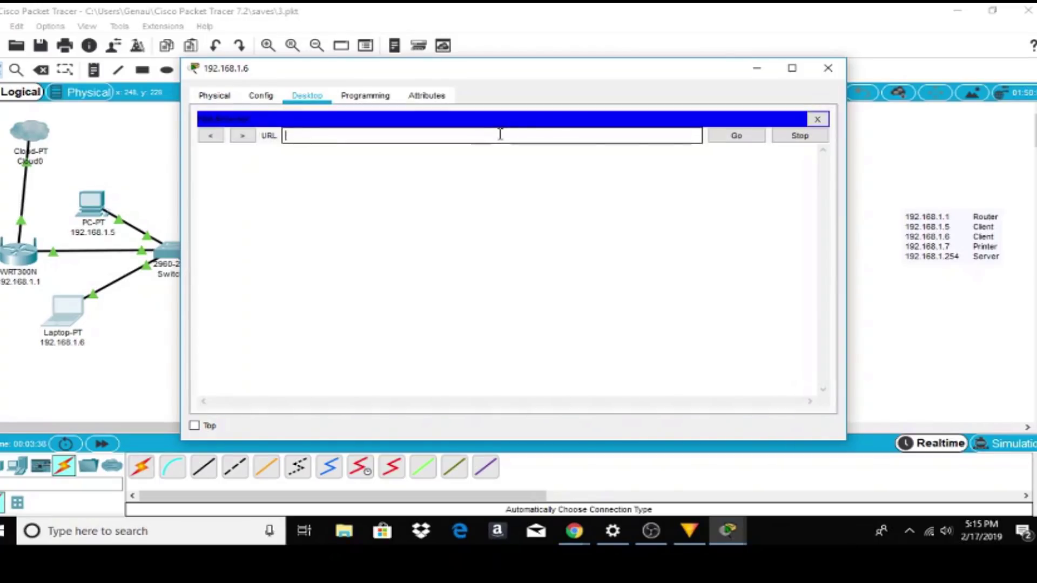
pyautogui.click(504, 134)
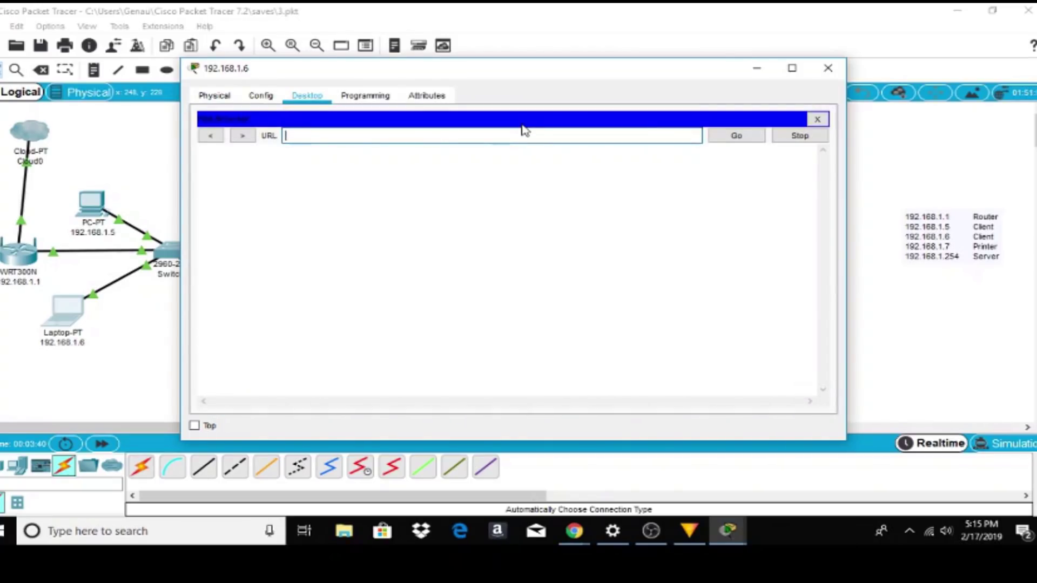
pyautogui.write('192.168.1.254')
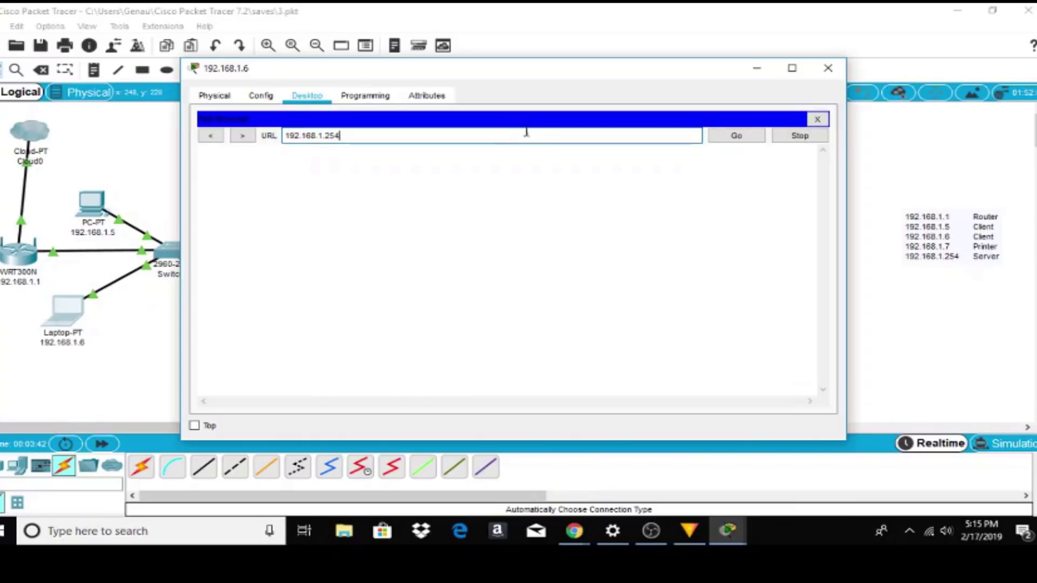
pyautogui.click(736, 135)
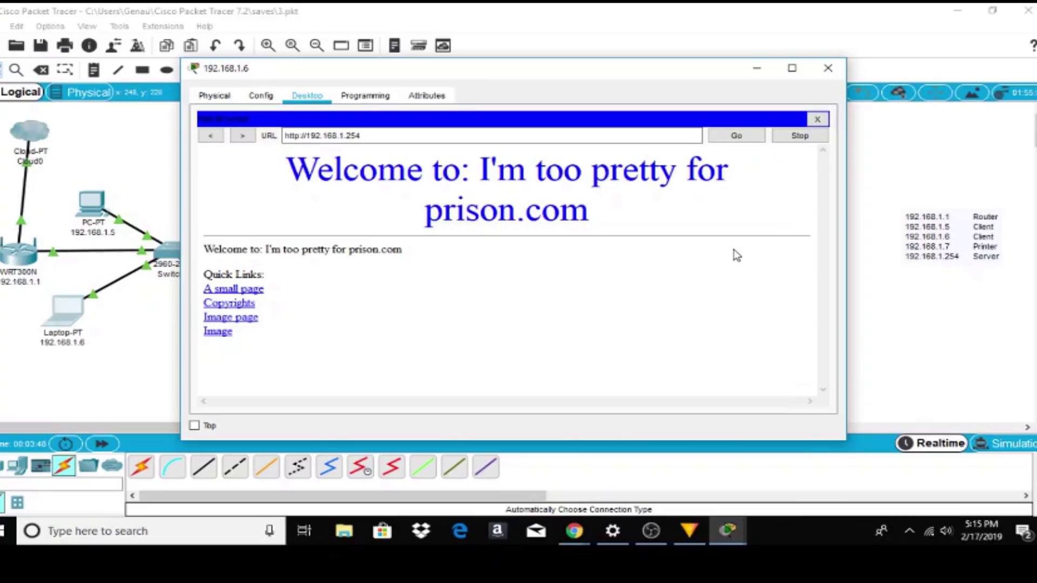
pyautogui.click(826, 69)
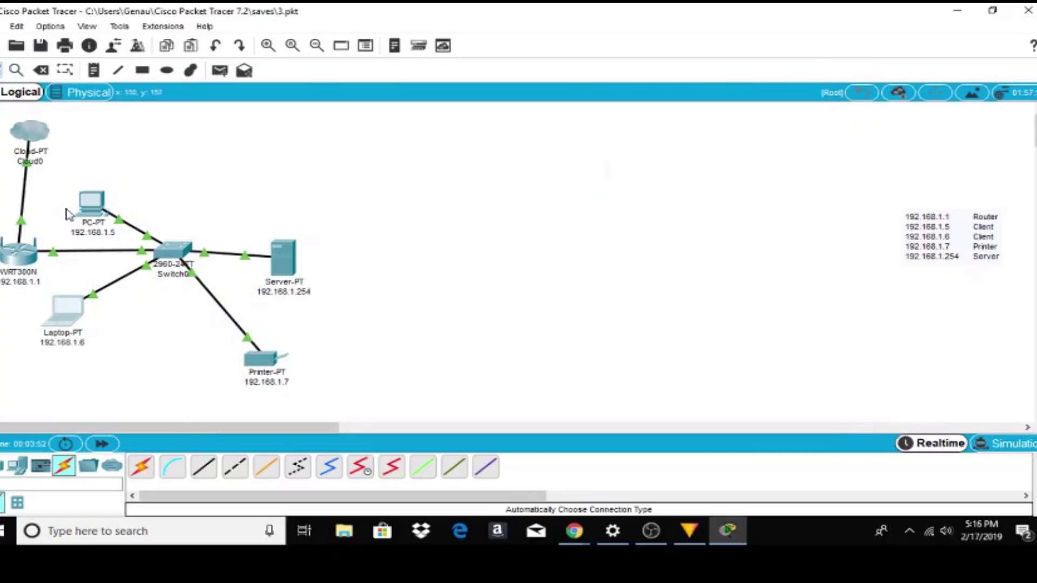
pyautogui.click(91, 203)
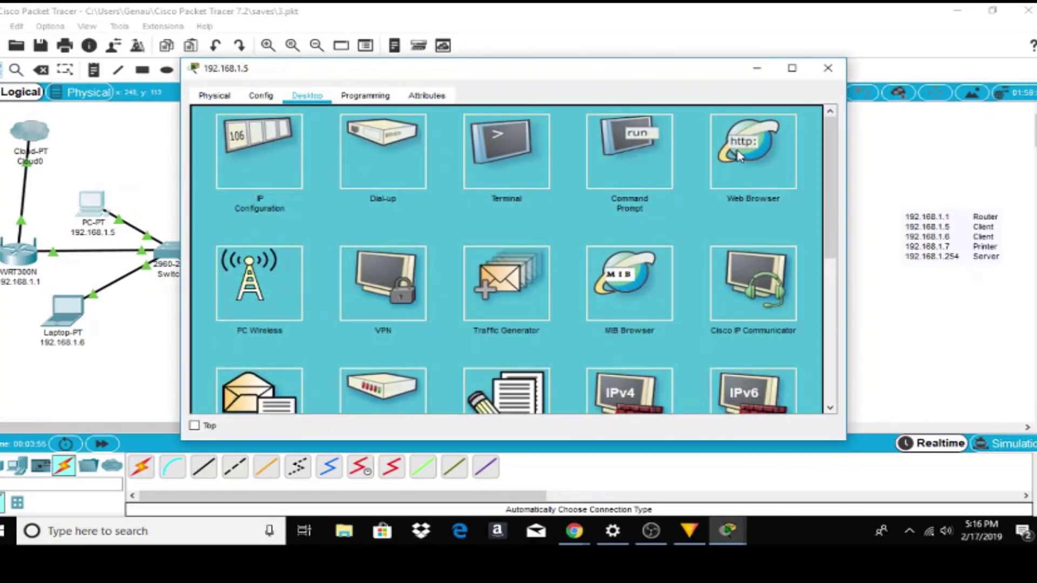
pyautogui.click(739, 156)
pyautogui.click(409, 135)
pyautogui.write('www.imtoo')
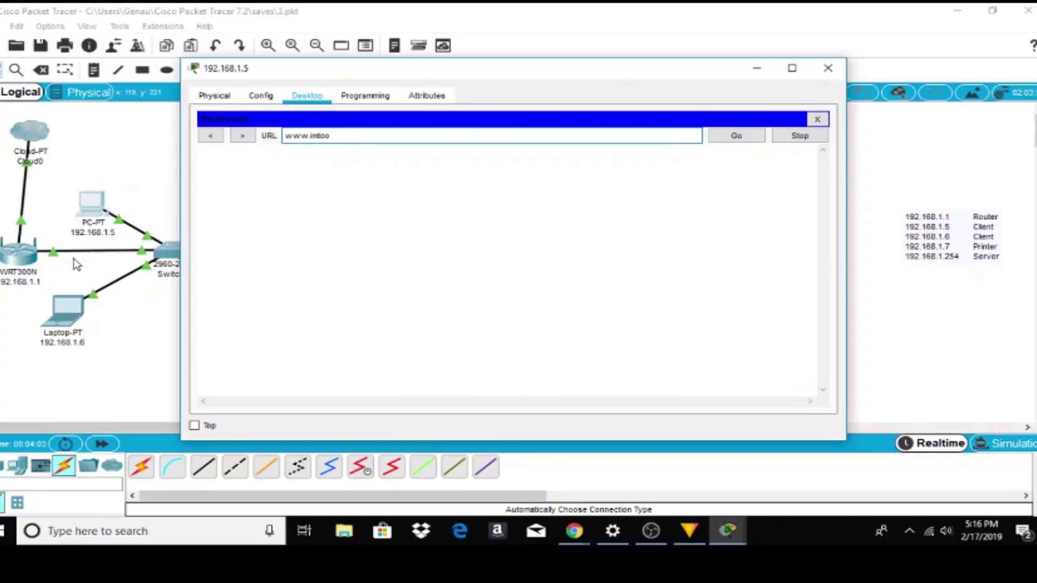
pyautogui.write('prettyforprison.co')
pyautogui.write('m')
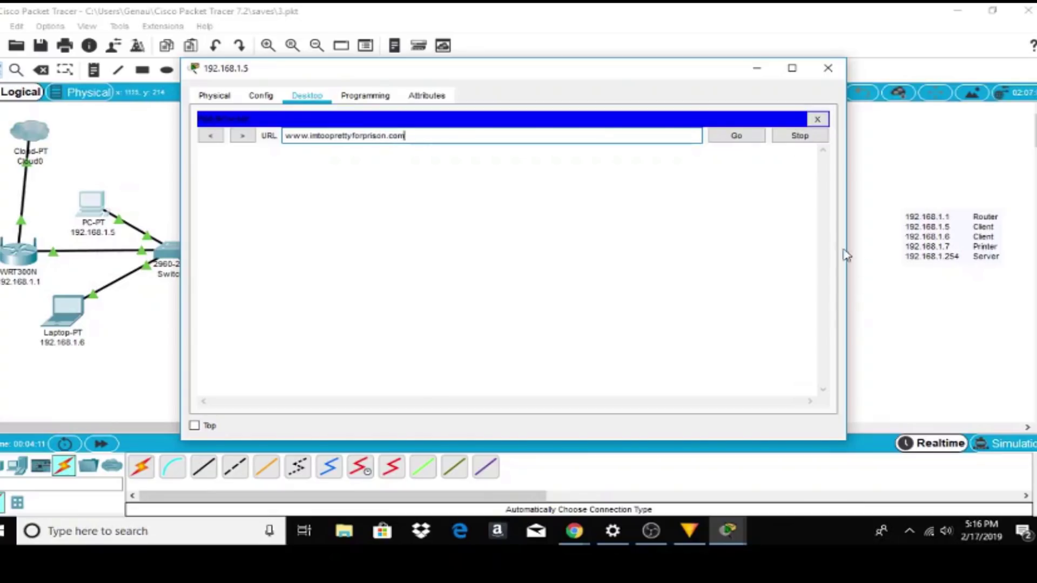
pyautogui.click(736, 136)
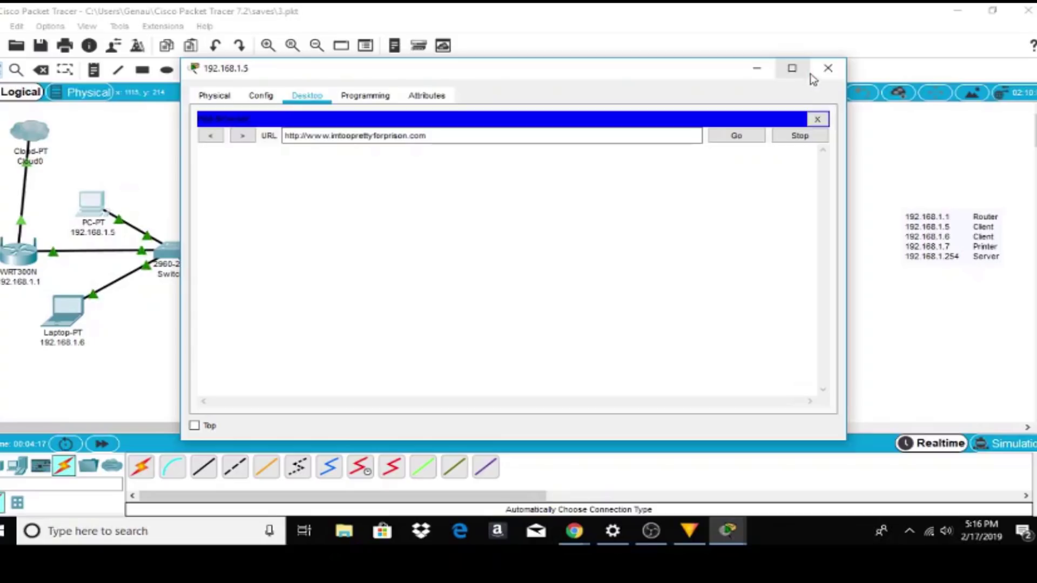
pyautogui.click(826, 69)
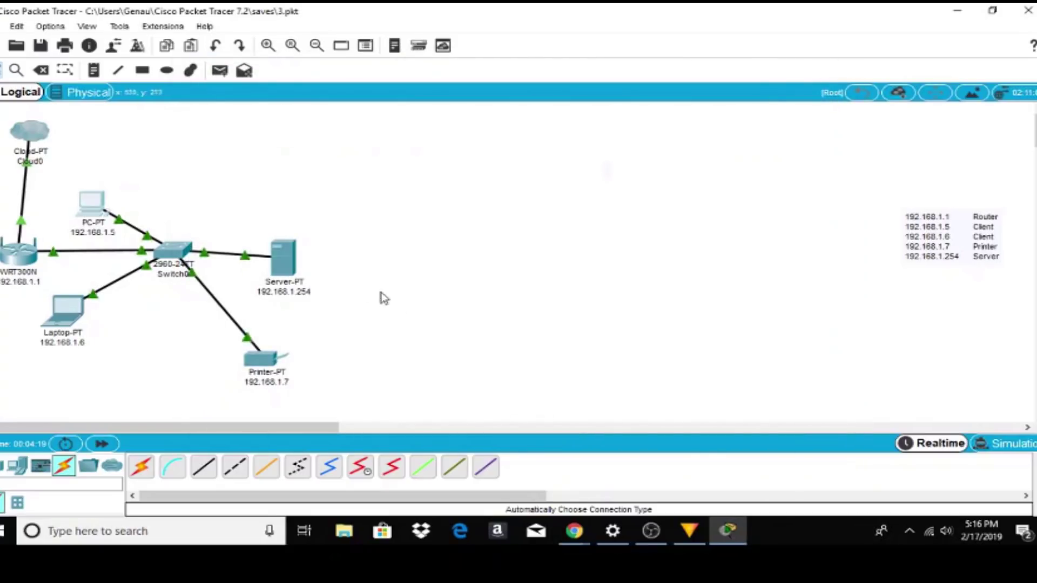
pyautogui.click(282, 268)
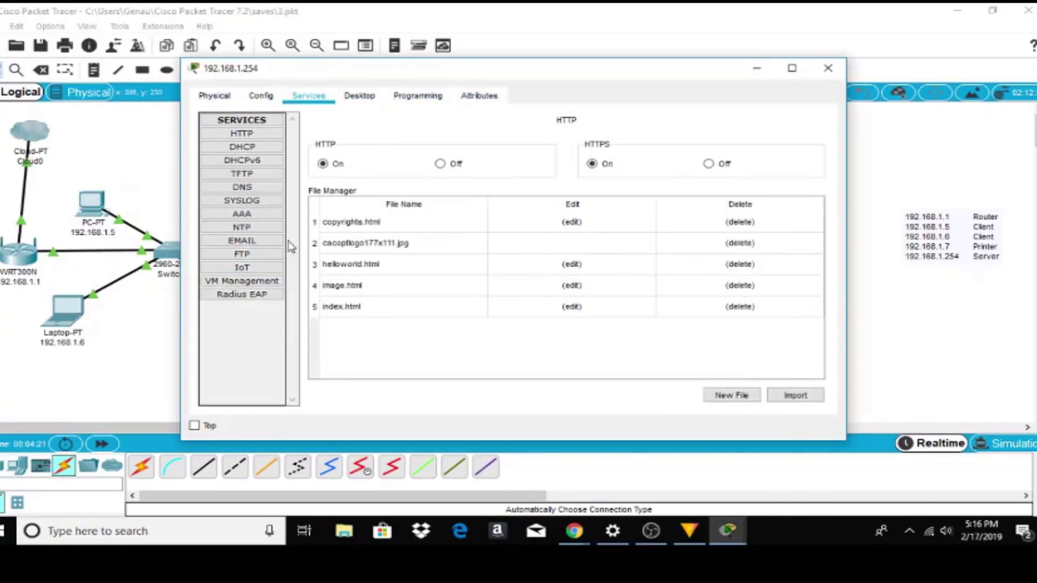
pyautogui.click(242, 187)
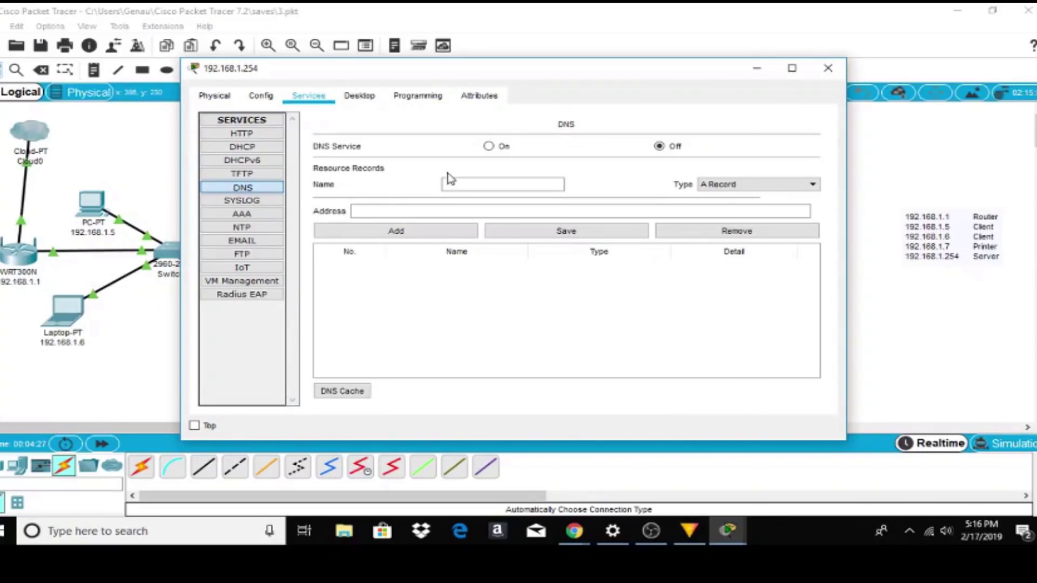
pyautogui.click(484, 185)
pyautogui.write('www')
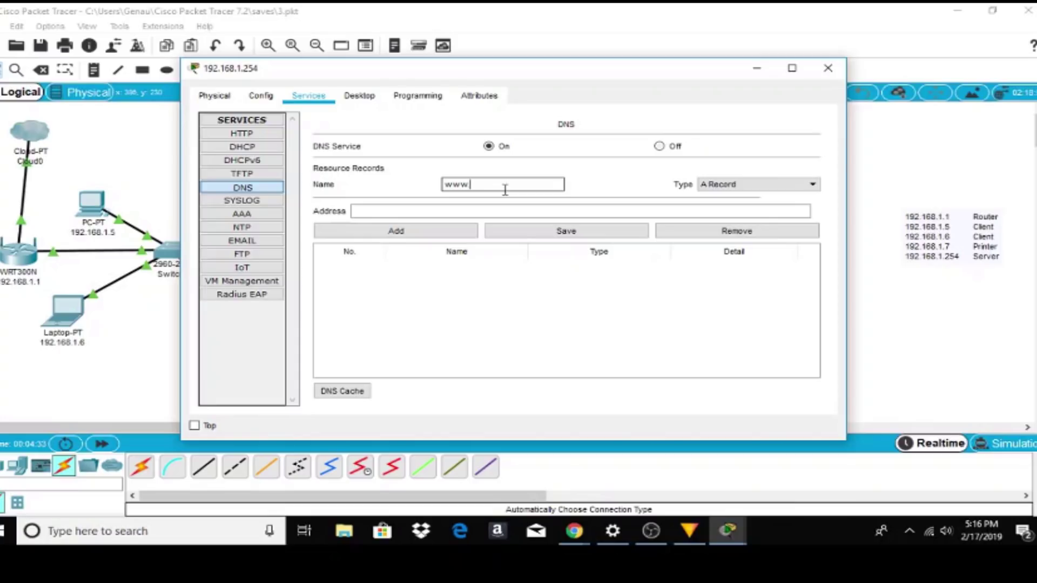
pyautogui.write('.imtooprettyforprison.com')
pyautogui.click(497, 211)
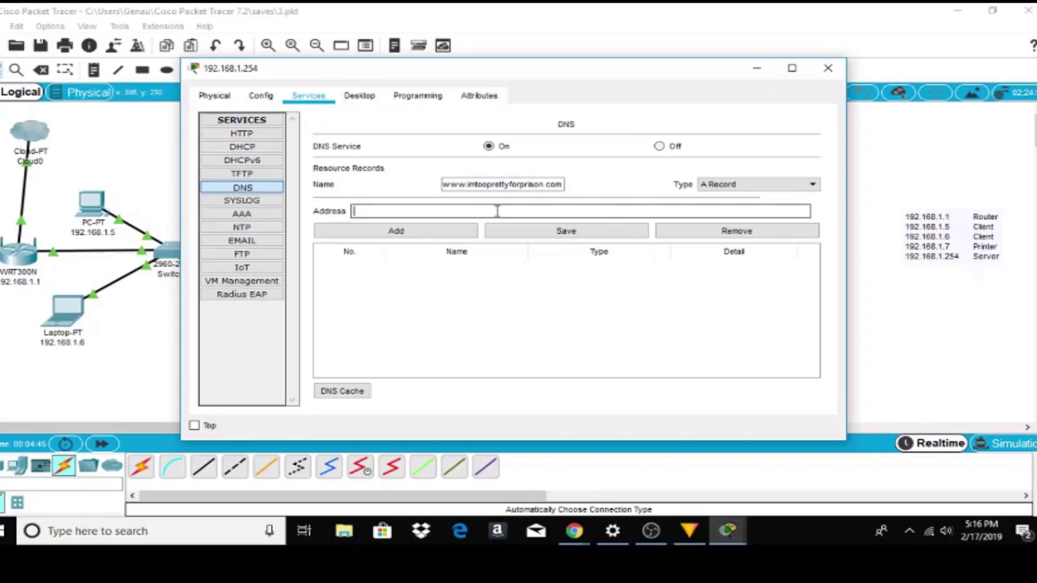
pyautogui.write('192.168.1.254')
pyautogui.click(413, 231)
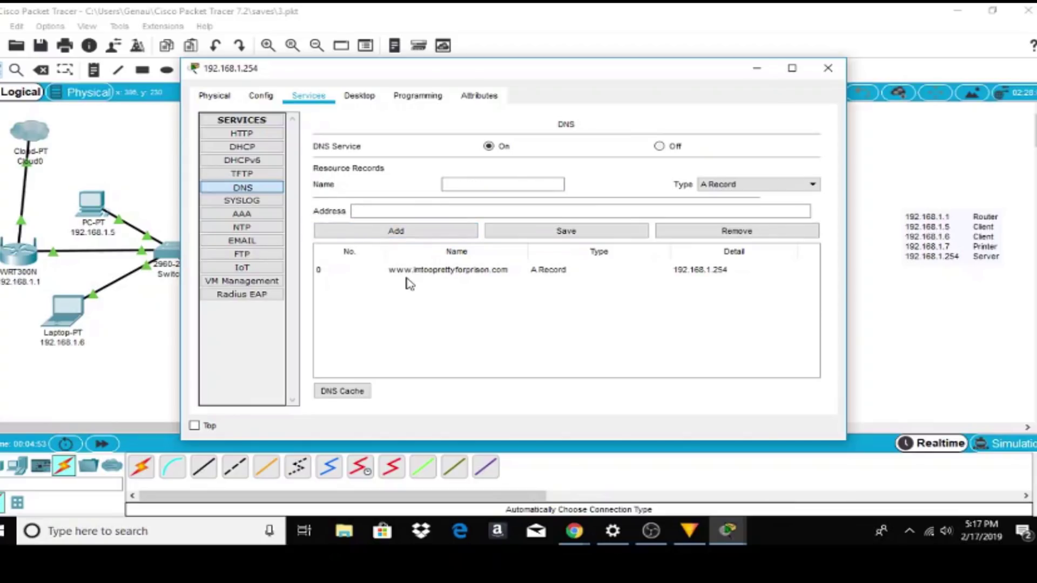
pyautogui.click(828, 68)
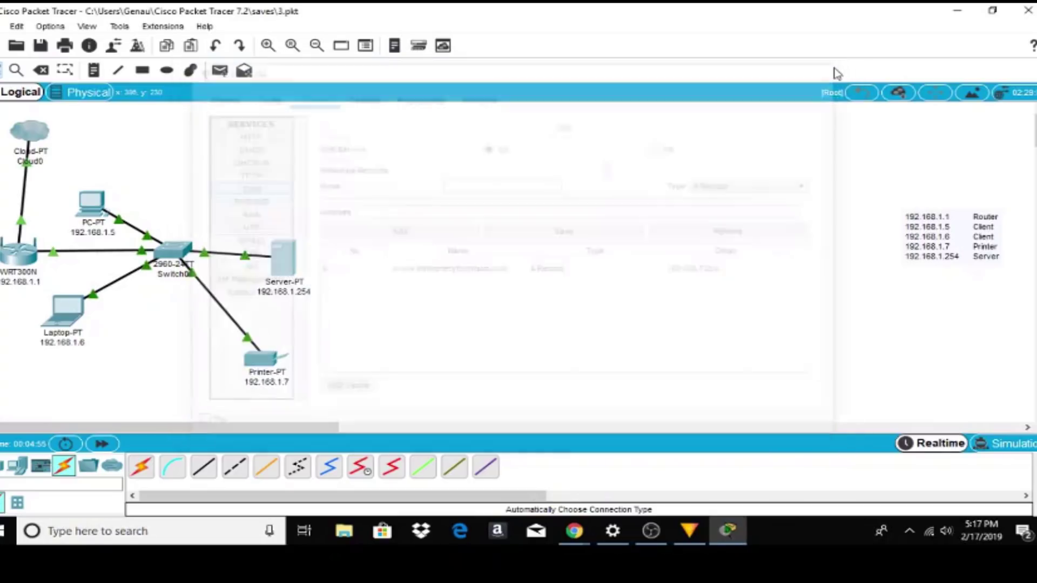
pyautogui.click(89, 210)
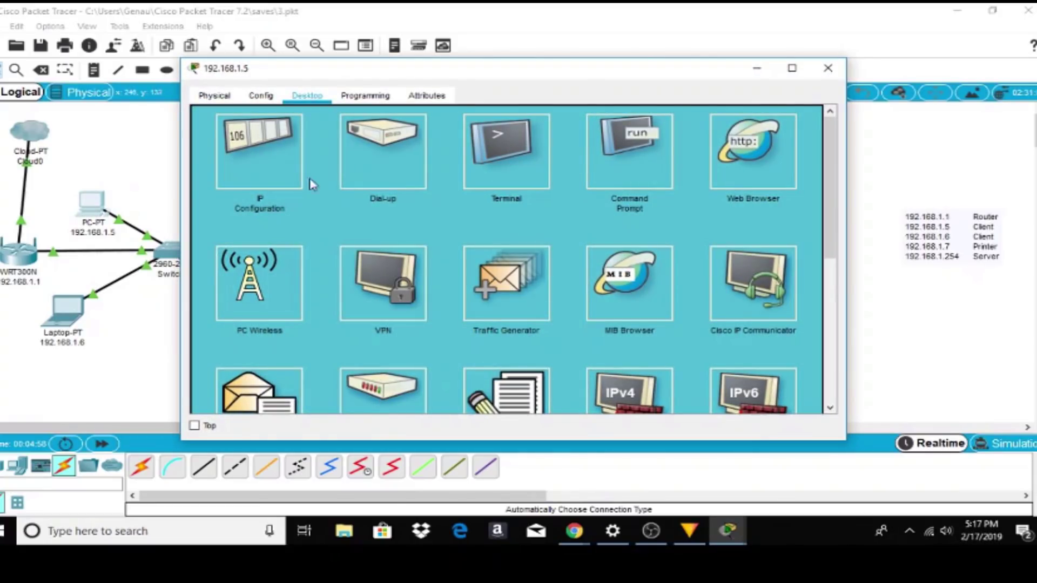
pyautogui.click(751, 141)
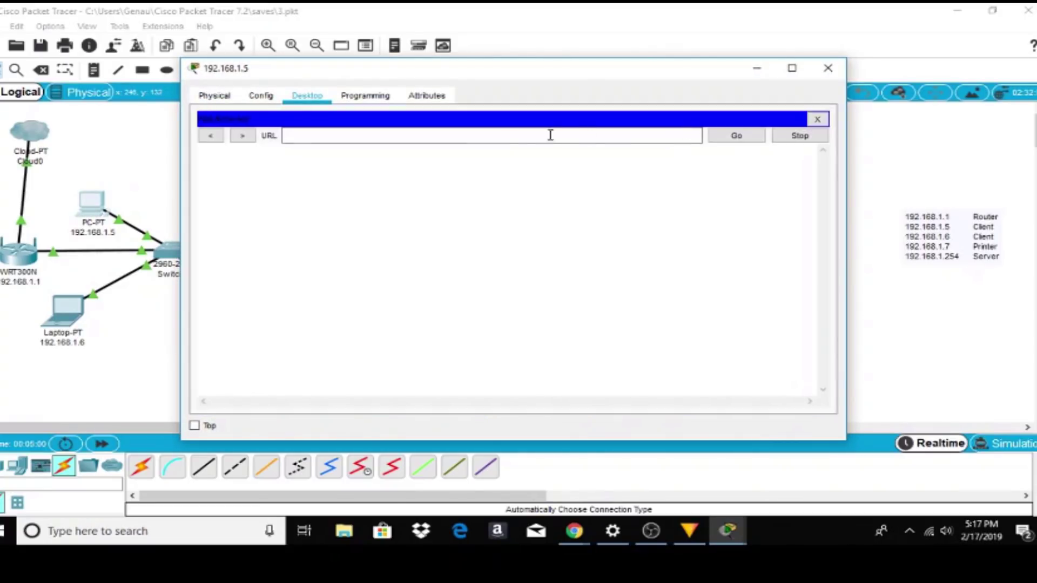
pyautogui.click(475, 140)
pyautogui.write('www.im')
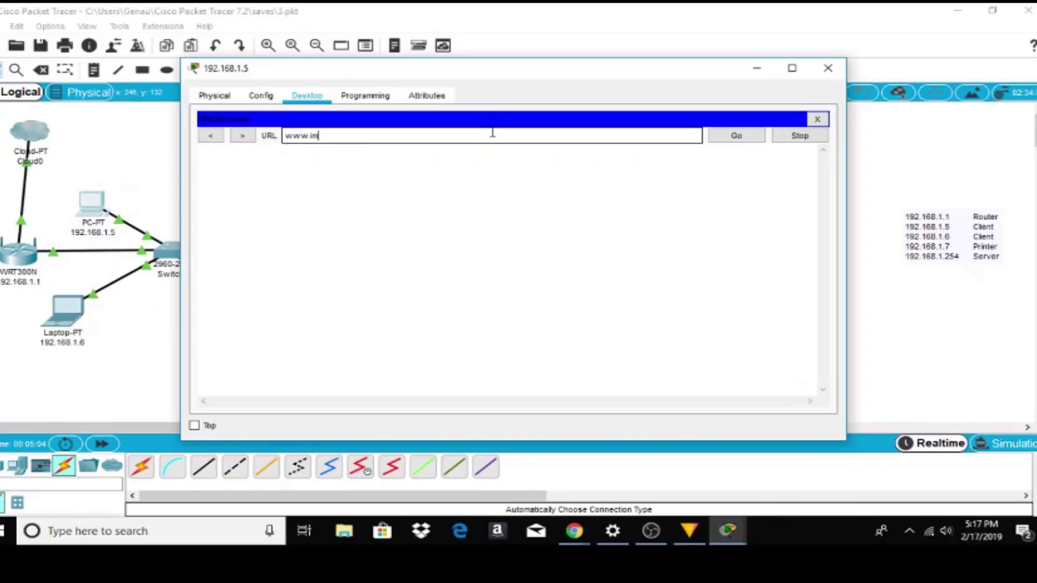
pyautogui.write('tooprettyforprison.com')
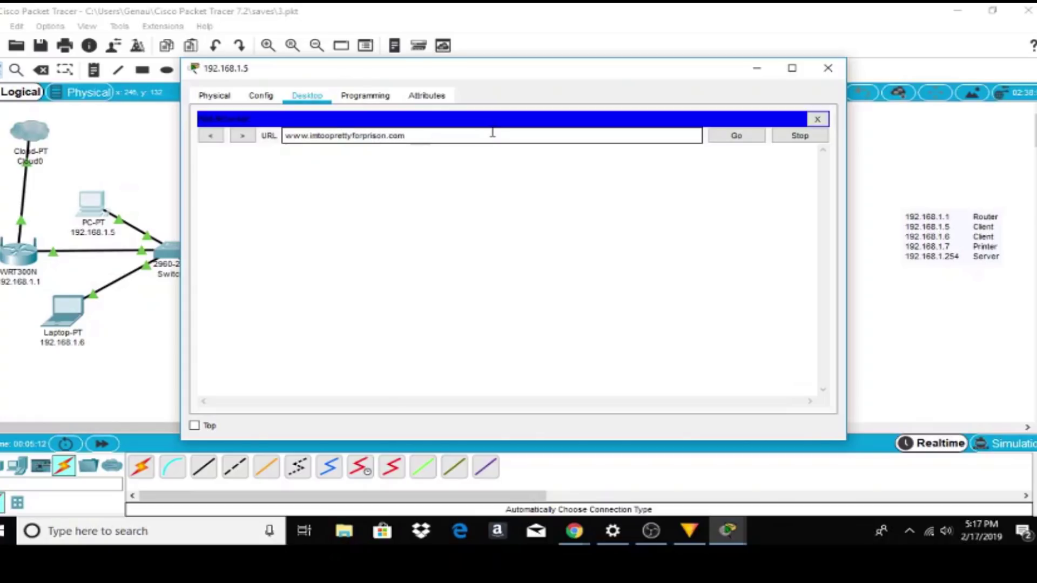
pyautogui.click(723, 138)
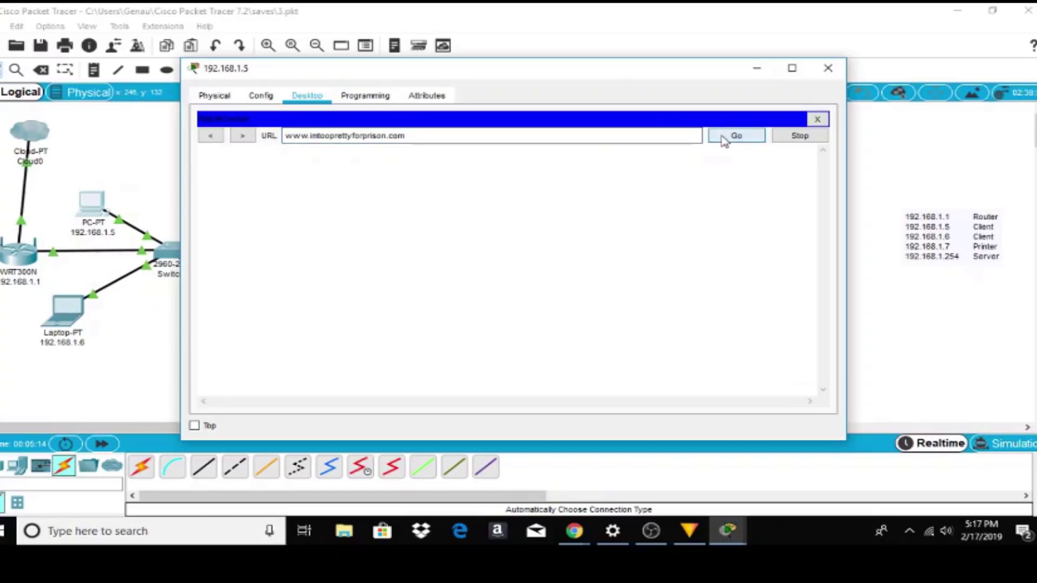